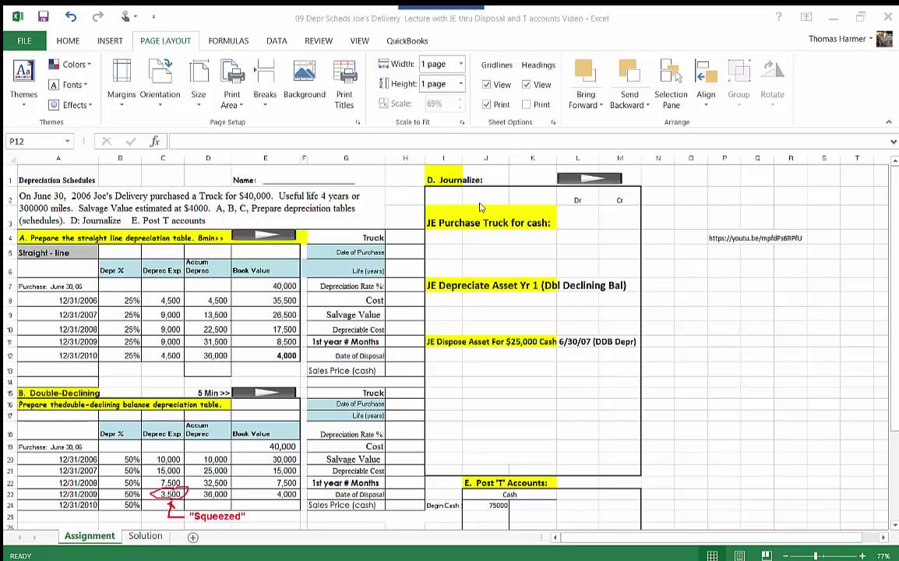
Journalize 10,000 depreciation for 12/31/2006 with an arrow from its double-declining schedule amount, and begin the 6/30/2007 entry with 7,500 Depreciation Expense.
{"action": "key", "text": "alt+Tab"}
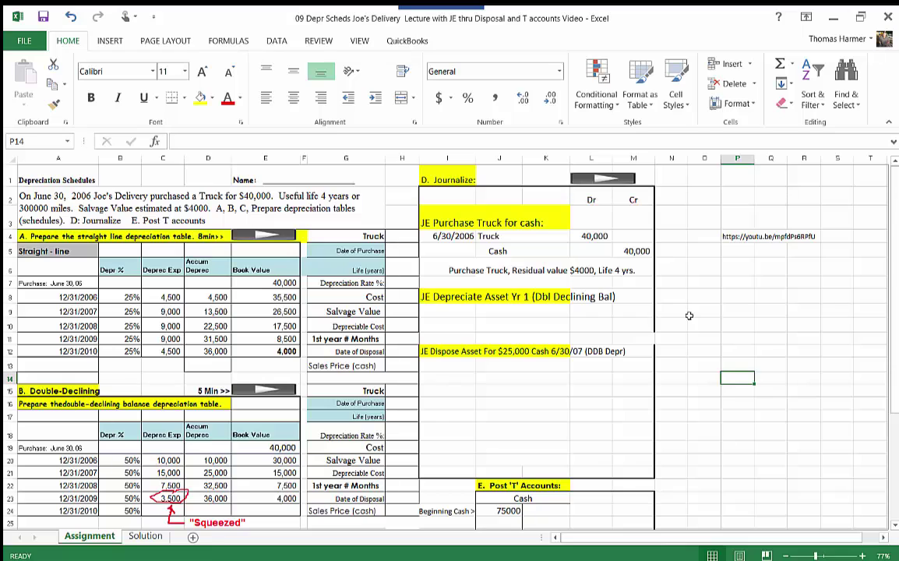
{"action": "left_click", "coordinate": [459, 311]}
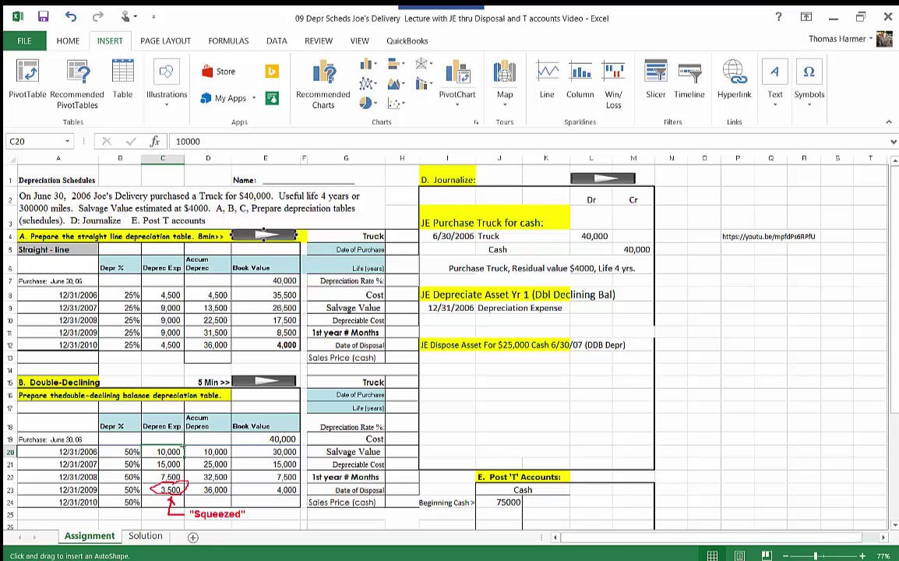
{"action": "mouse_move", "coordinate": [184, 450]}
{"action": "left_mouse_down"}
{"action": "mouse_move", "coordinate": [273, 368]}
{"action": "mouse_move", "coordinate": [372, 330]}
{"action": "mouse_move", "coordinate": [465, 300]}
{"action": "mouse_move", "coordinate": [571, 311]}
{"action": "left_mouse_up"}
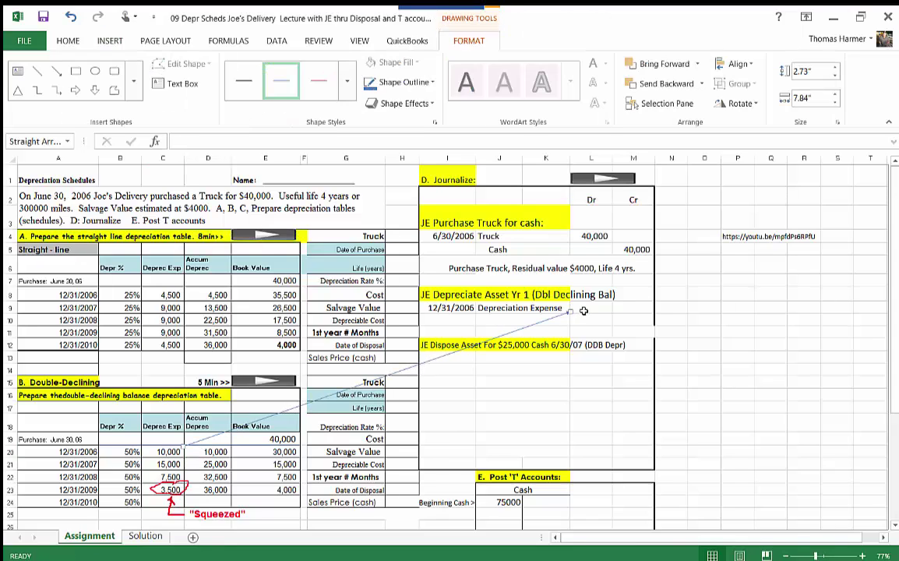
{"action": "left_click", "coordinate": [591, 308]}
{"action": "type", "text": "10000"}
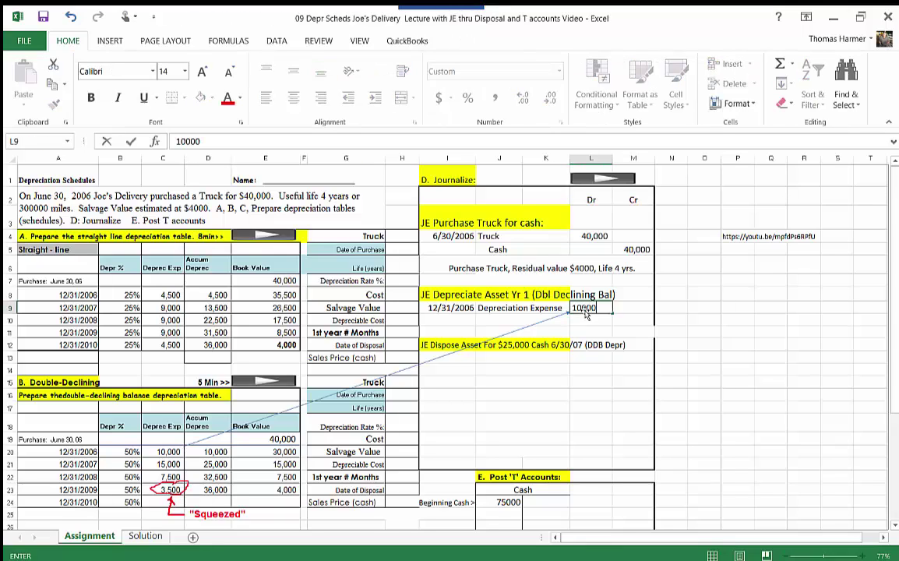
{"action": "key", "text": "Return"}
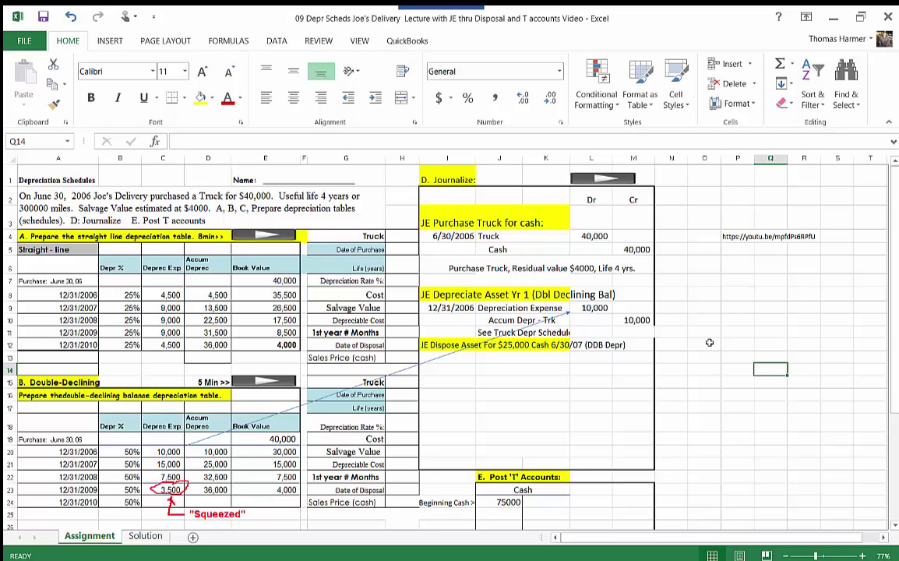
{"action": "left_click", "coordinate": [455, 355]}
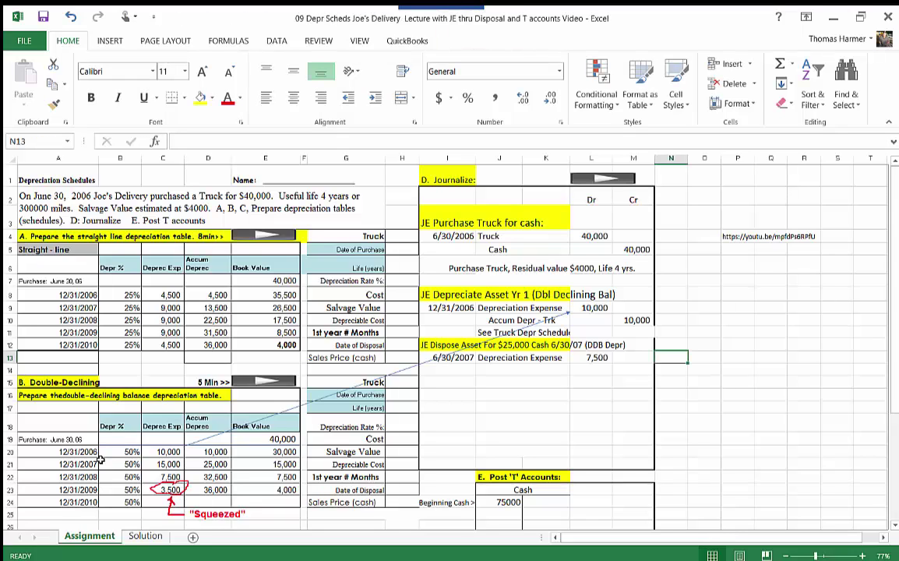
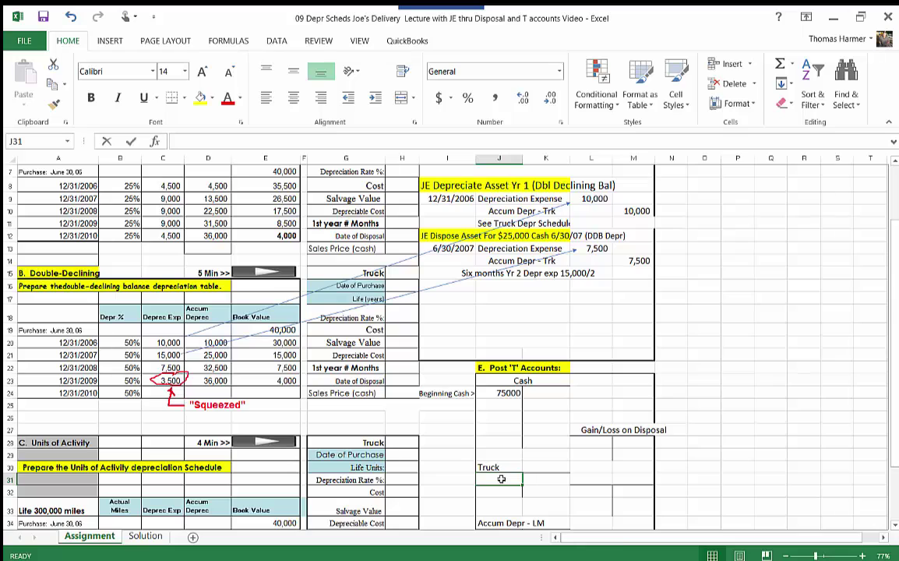
Post the truck purchase to the T accounts, debiting Truck 40000 and crediting Cash 40000.
{"action": "type", "text": "40000"}
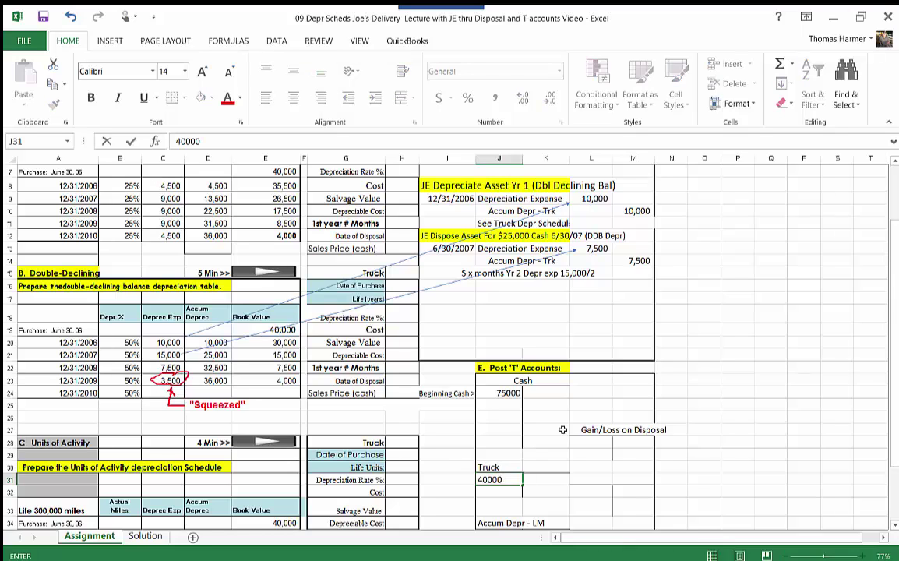
{"action": "left_click", "coordinate": [543, 405]}
{"action": "type", "text": "40000"}
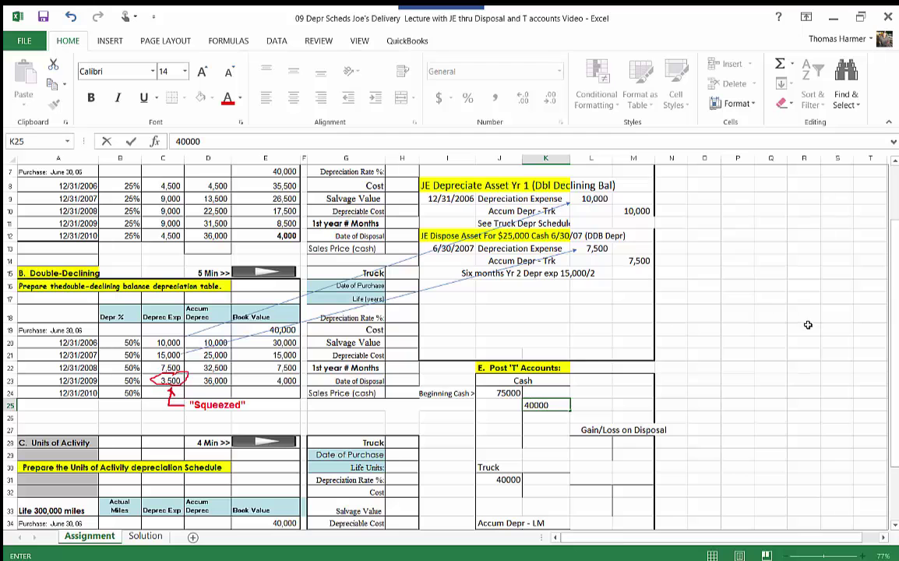
Post year 1 depreciation to the T accounts: debit Deprec Exp 10000 and credit Accum Depr 10000, labelling both Yr1.
{"action": "scroll", "coordinate": [808, 325], "scroll_direction": "up", "scroll_amount": 1}
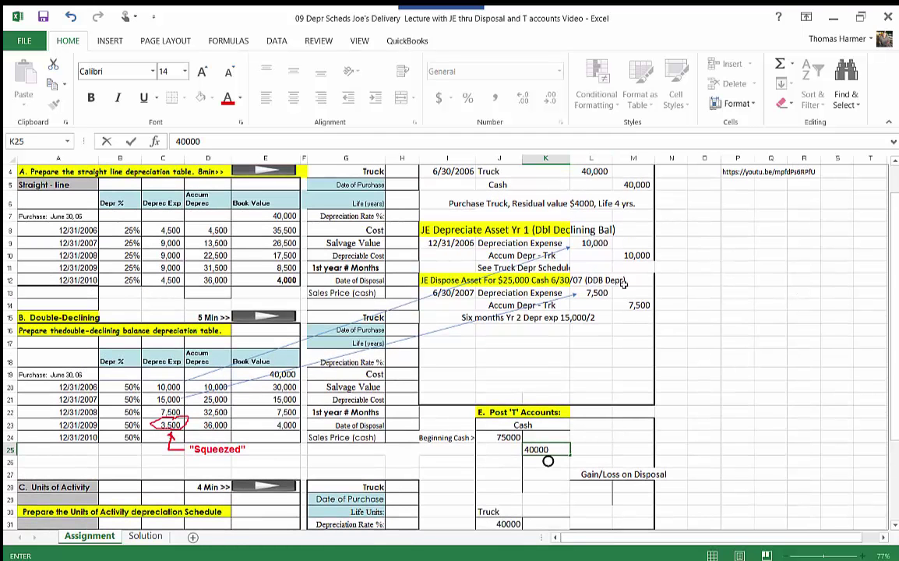
{"action": "scroll", "coordinate": [800, 381], "scroll_direction": "down", "scroll_amount": 2}
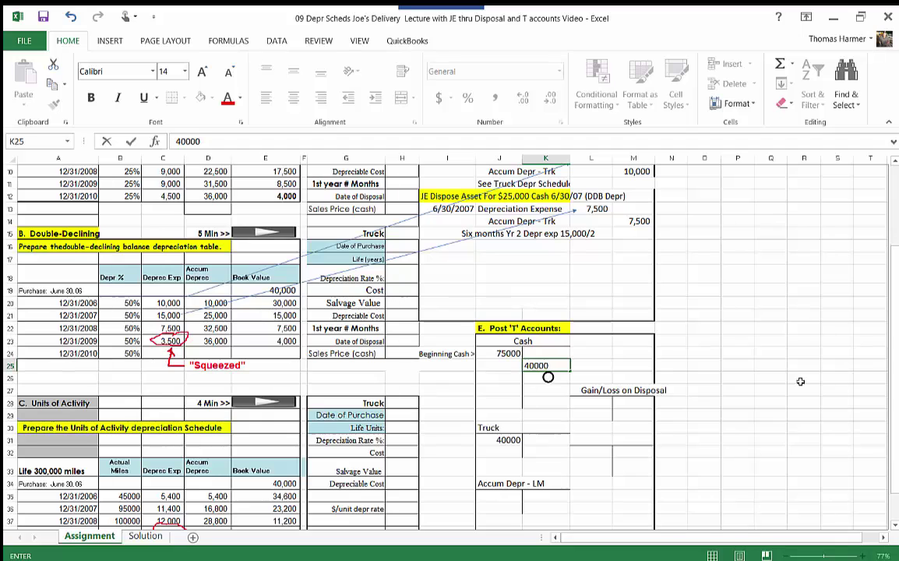
{"action": "scroll", "coordinate": [724, 414], "scroll_direction": "down", "scroll_amount": 2}
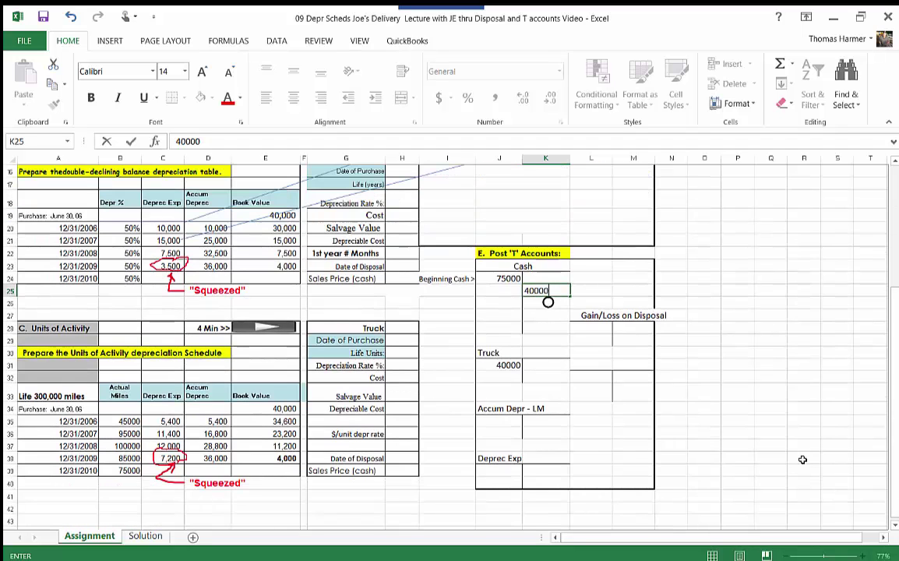
{"action": "left_click", "coordinate": [513, 470]}
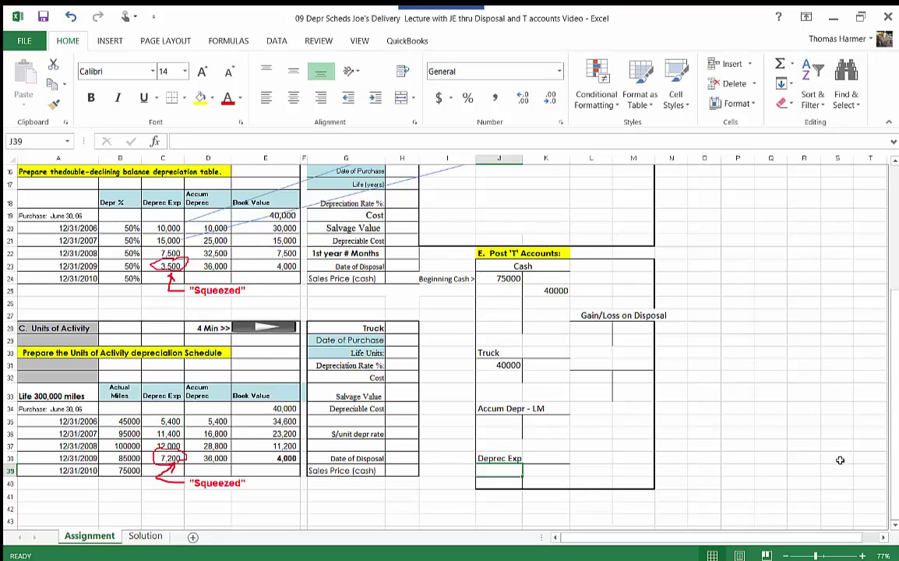
{"action": "type", "text": "10000"}
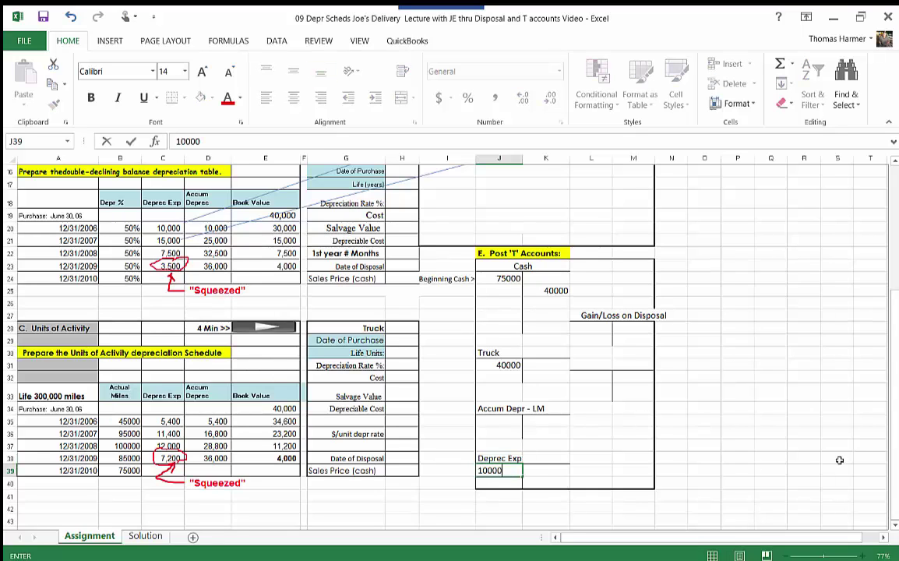
{"action": "left_click", "coordinate": [551, 422]}
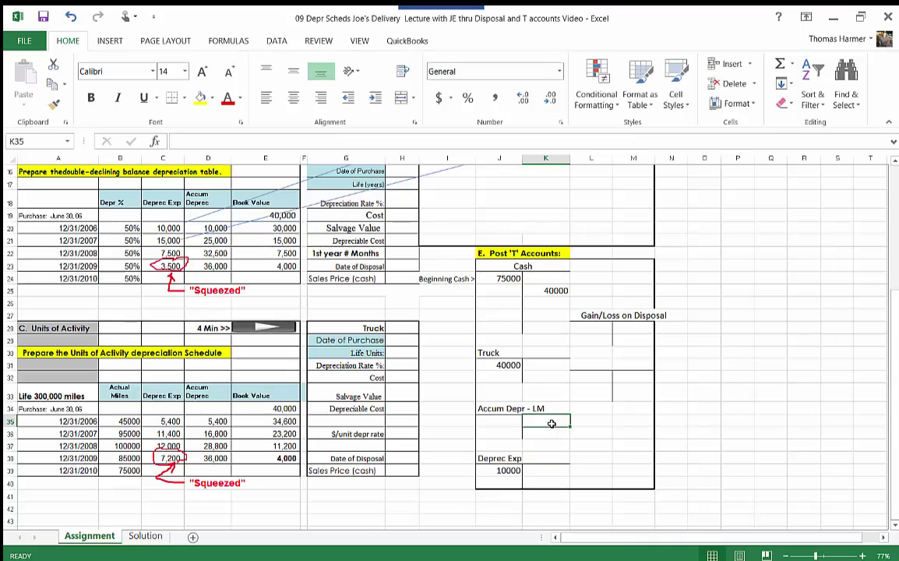
{"action": "type", "text": "10000"}
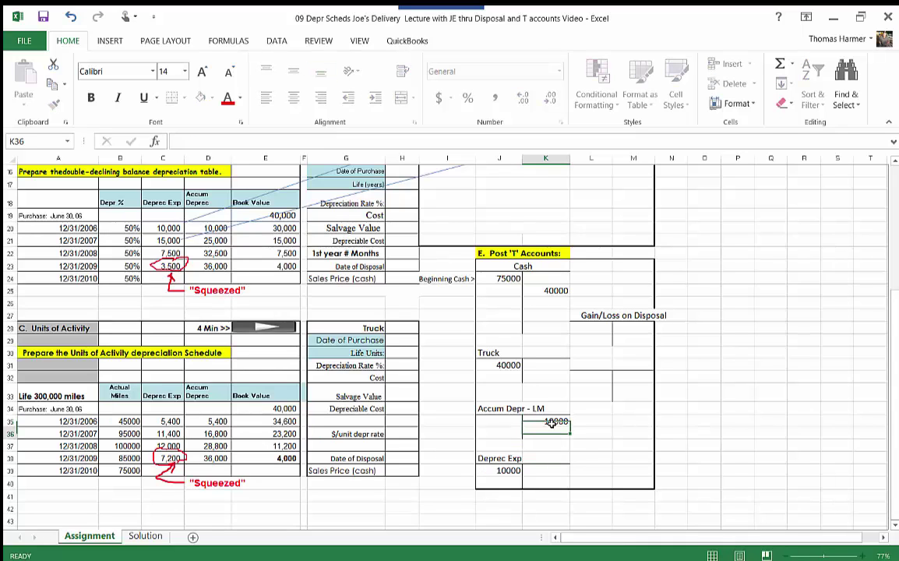
{"action": "key", "text": "Return"}
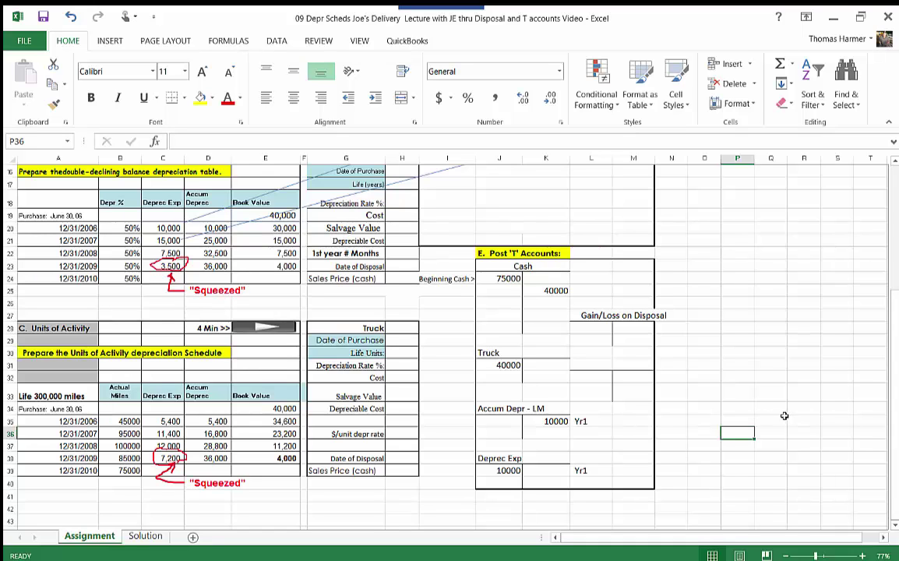
Post the second depreciation amount of 7500 as a Deprec Exp debit and an Accum Depr credit, labelling both Yr2.
{"action": "mouse_move", "coordinate": [895, 421]}
{"action": "left_mouse_down"}
{"action": "mouse_move", "coordinate": [896, 372]}
{"action": "mouse_move", "coordinate": [896, 405]}
{"action": "left_mouse_up"}
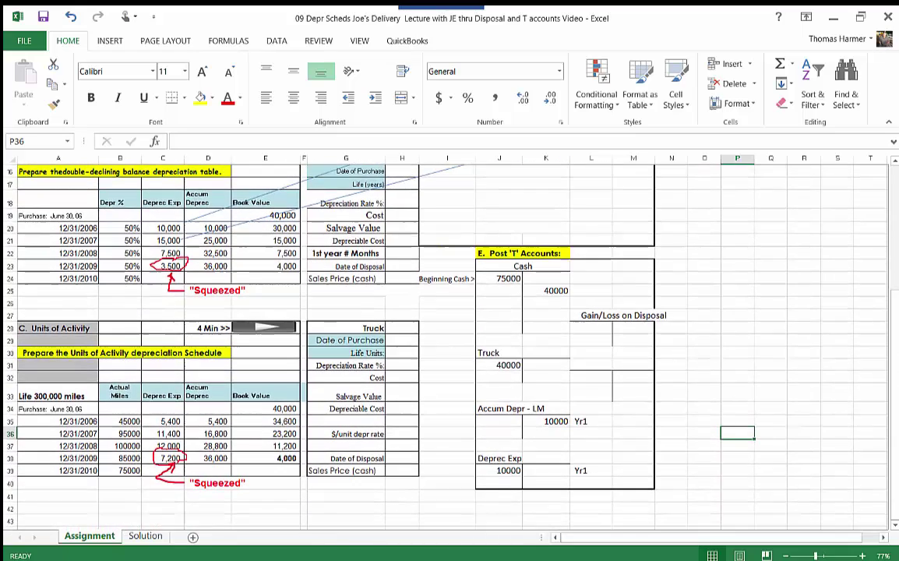
{"action": "left_click", "coordinate": [510, 481]}
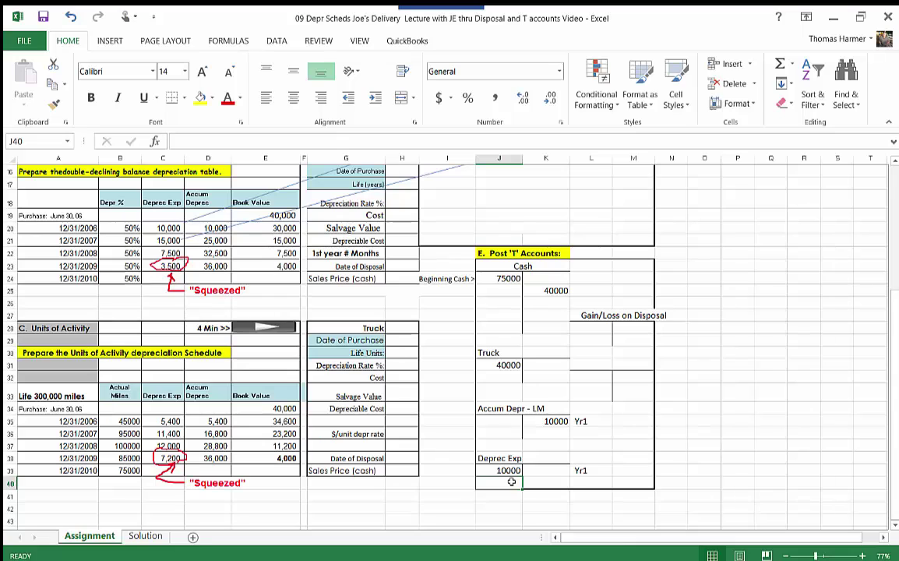
{"action": "type", "text": "7500"}
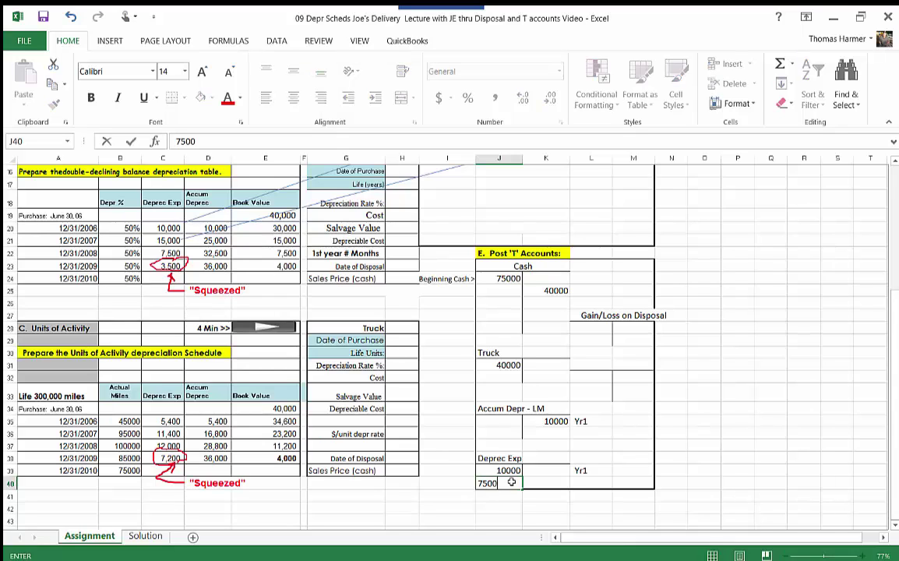
{"action": "left_click", "coordinate": [557, 433]}
{"action": "type", "text": "7500"}
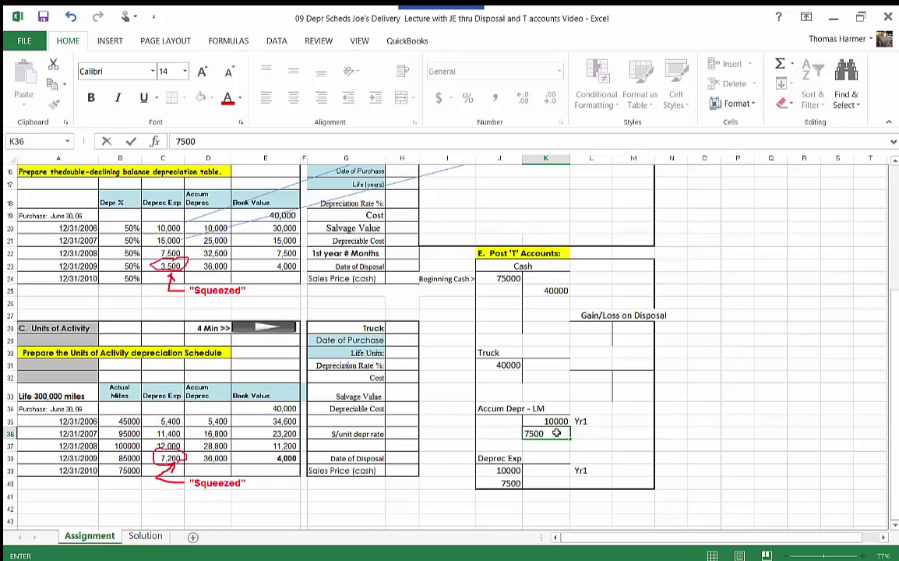
{"action": "left_click", "coordinate": [581, 431]}
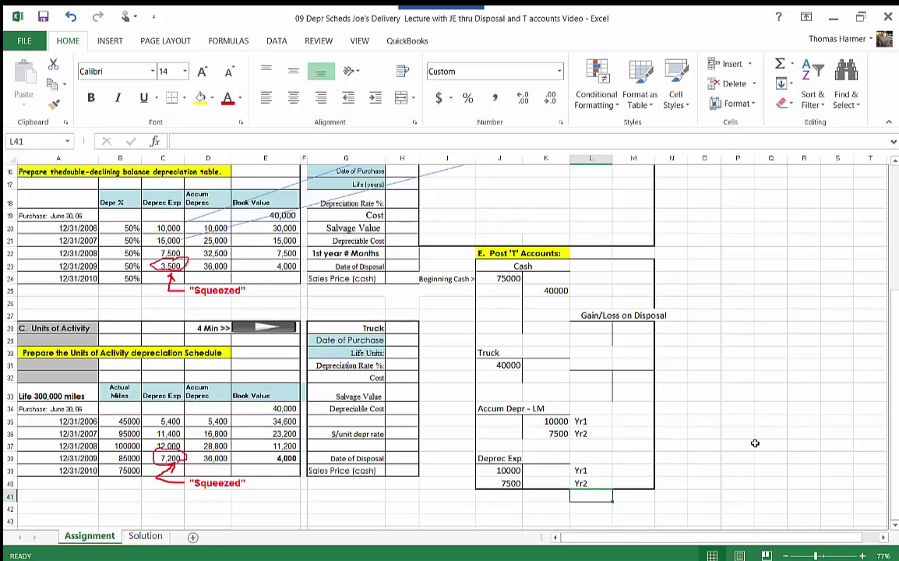
Rename the accumulated depreciation T account to Accum Depr -Truck and add its 17500 credit balance labelled Bal 6/30/7.
{"action": "left_click", "coordinate": [697, 413]}
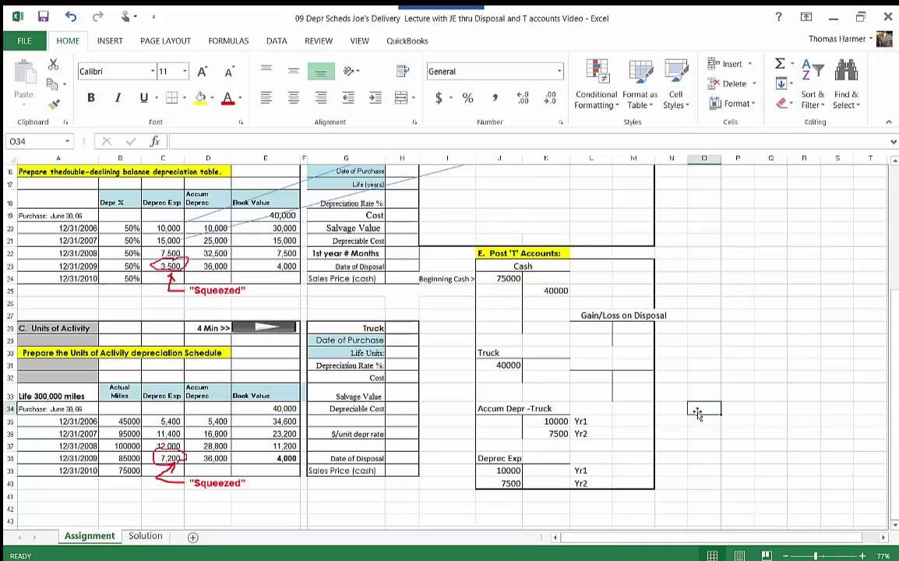
{"action": "left_click", "coordinate": [737, 416]}
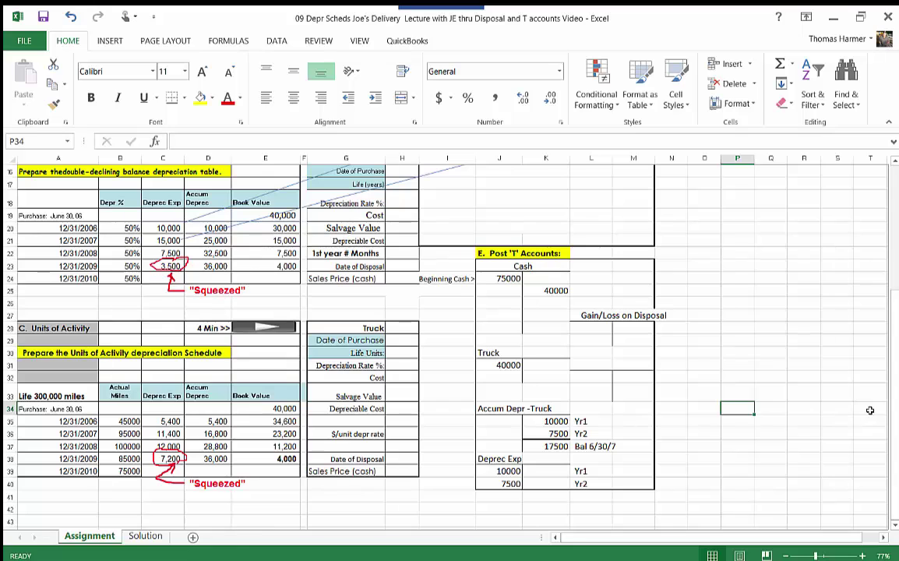
Journalize the 6/30/2007 truck disposal debits, with 25,000 to Cash and 17,500 to Accum Depr - Trk.
{"action": "left_click_drag", "start_coordinate": [896, 439], "coordinate": [897, 424]}
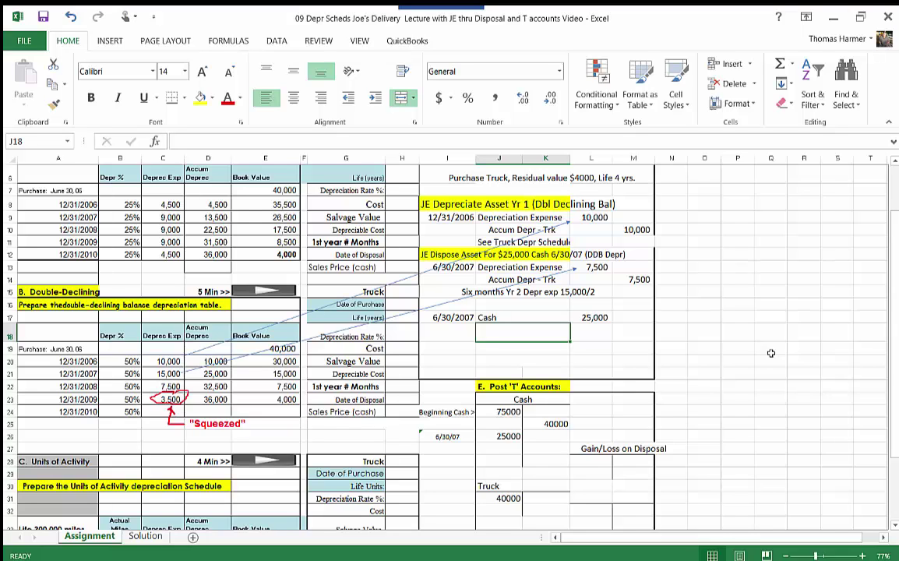
{"action": "type", "text": "Accum Depr - Trk"}
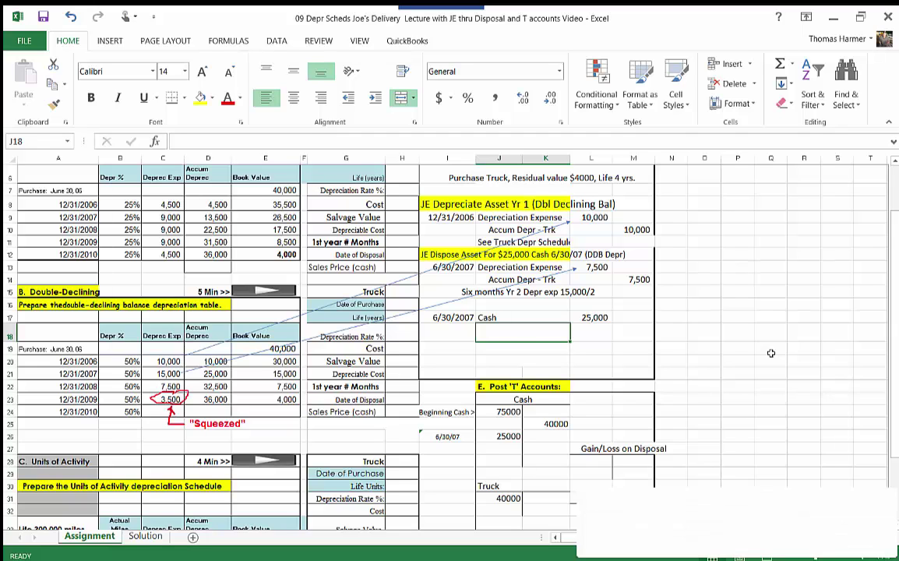
{"action": "key", "text": "Tab"}
{"action": "key", "text": "Tab"}
{"action": "scroll", "coordinate": [689, 327], "scroll_direction": "down", "scroll_amount": 2}
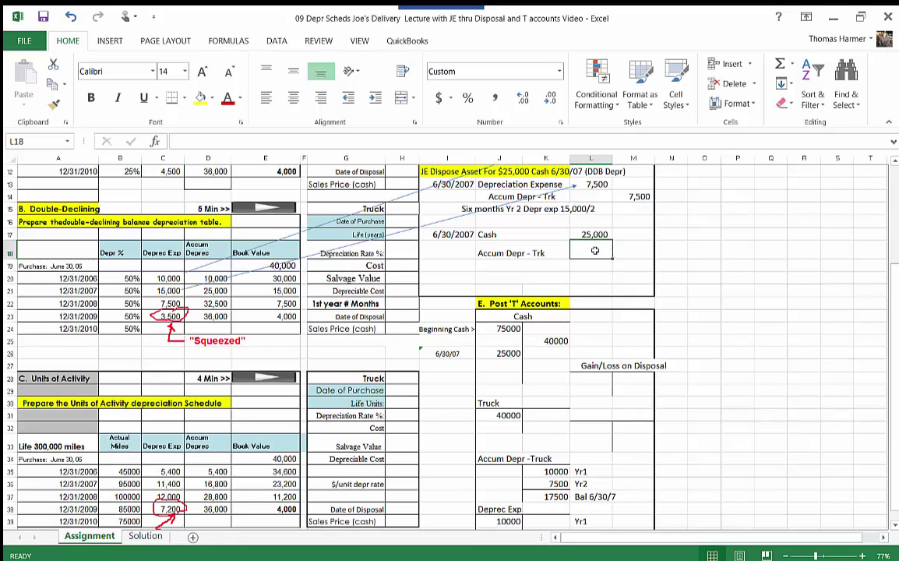
{"action": "type", "text": "17"}
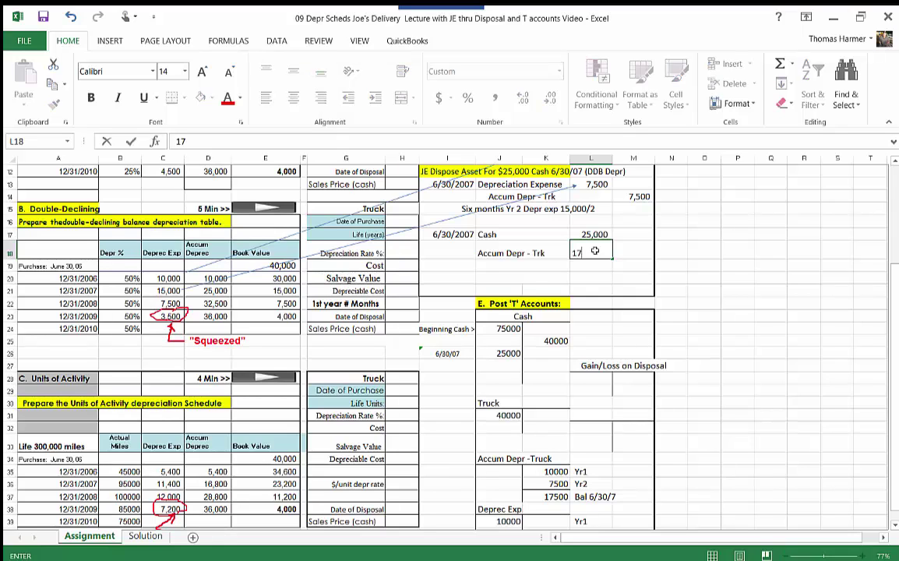
{"action": "type", "text": "500"}
{"action": "key", "text": "Return"}
Post the 17500 debit to the Accum Depr -Truck T account beside its balance.
{"action": "left_click", "coordinate": [502, 496]}
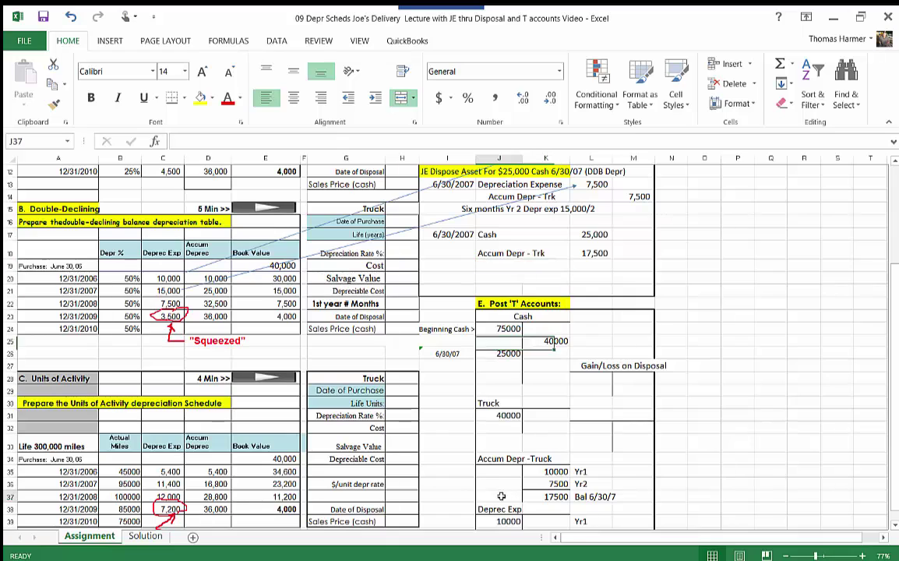
{"action": "type", "text": "17500"}
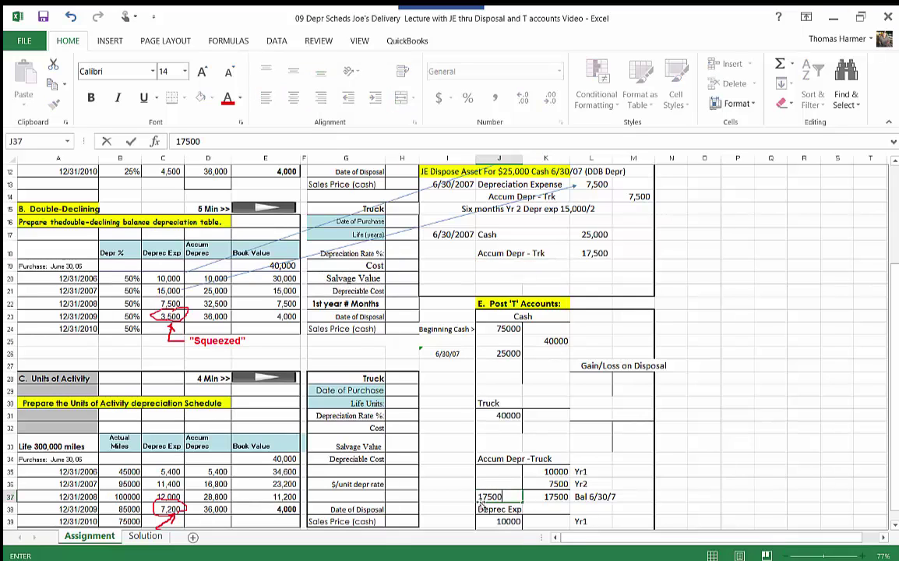
{"action": "key", "text": "Return"}
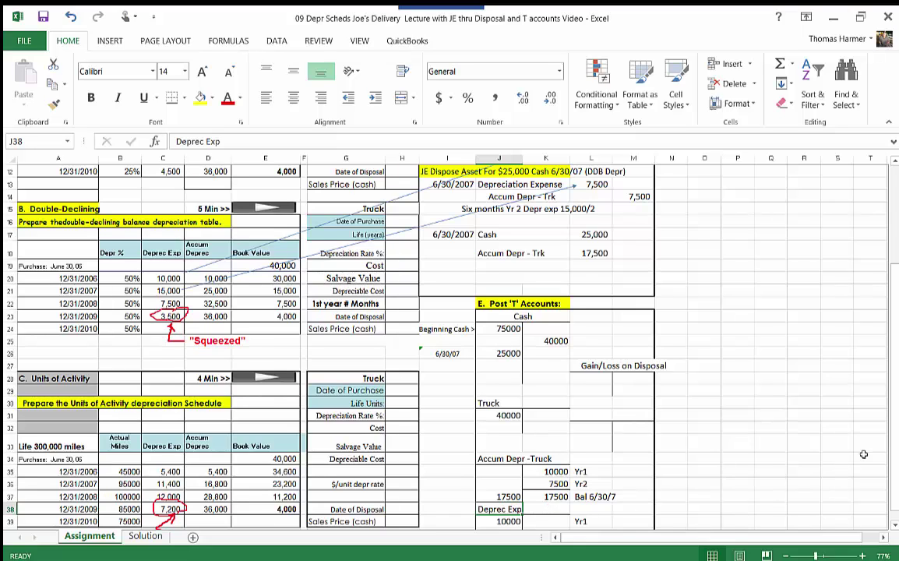
Add an indented Truck line to the disposal entry in row 20 with a credit of 4000.
{"action": "left_click", "coordinate": [484, 276]}
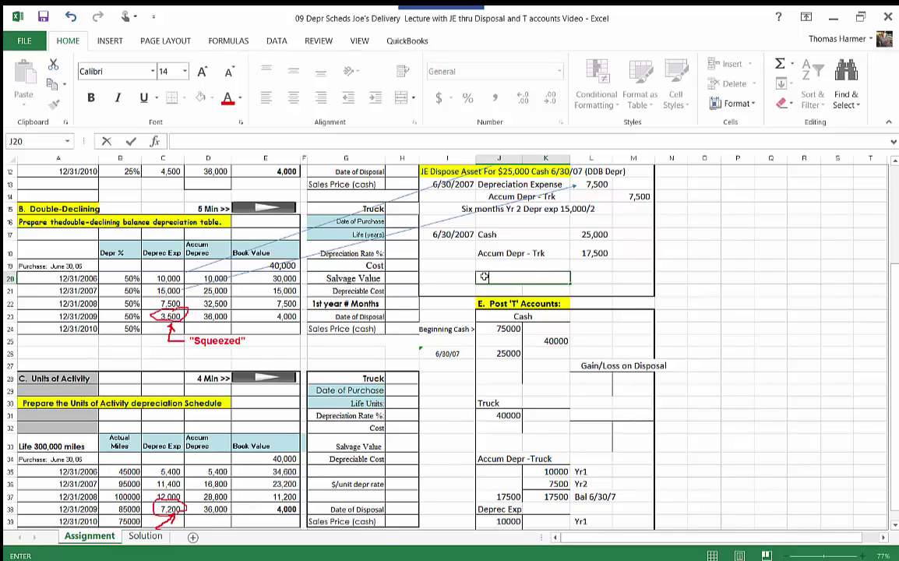
{"action": "type", "text": "Truck"}
{"action": "left_click", "coordinate": [627, 283]}
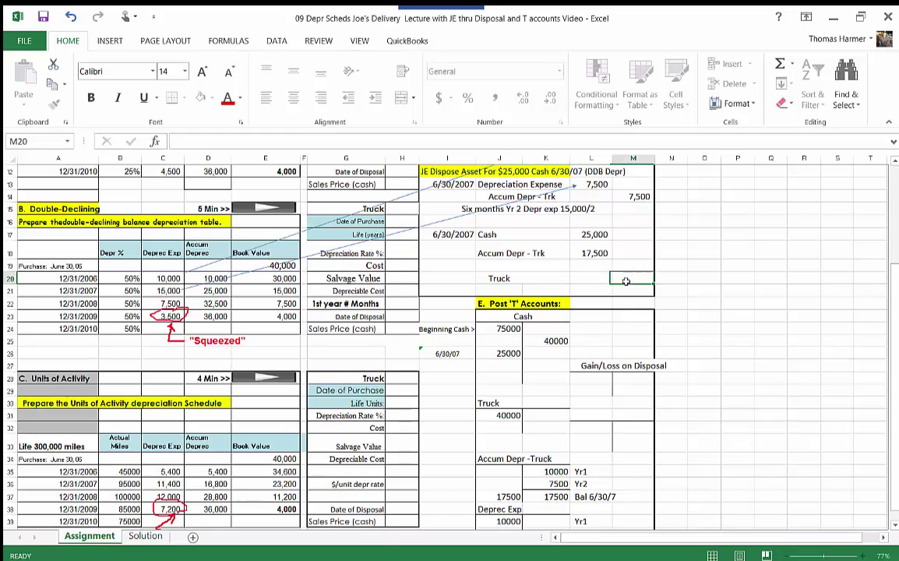
{"action": "type", "text": "4000"}
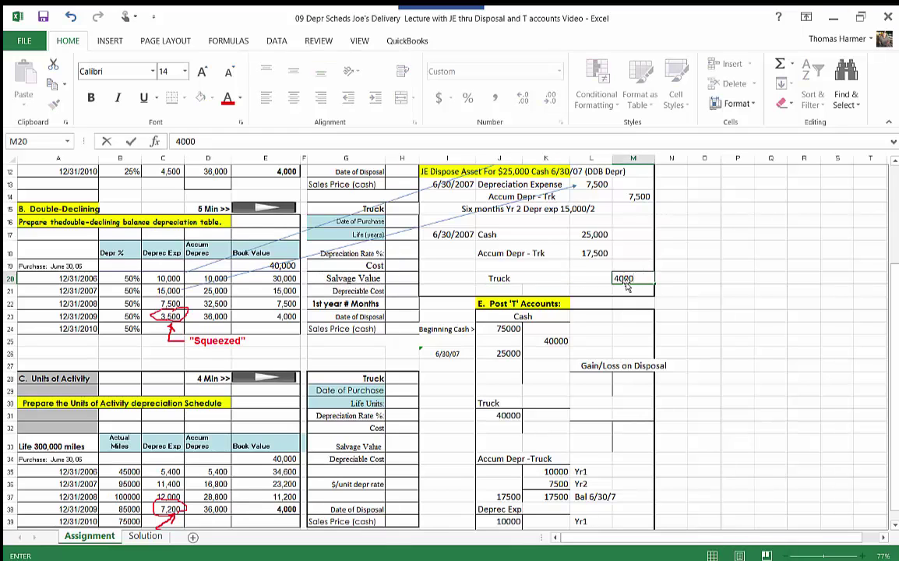
{"action": "key", "text": "Return"}
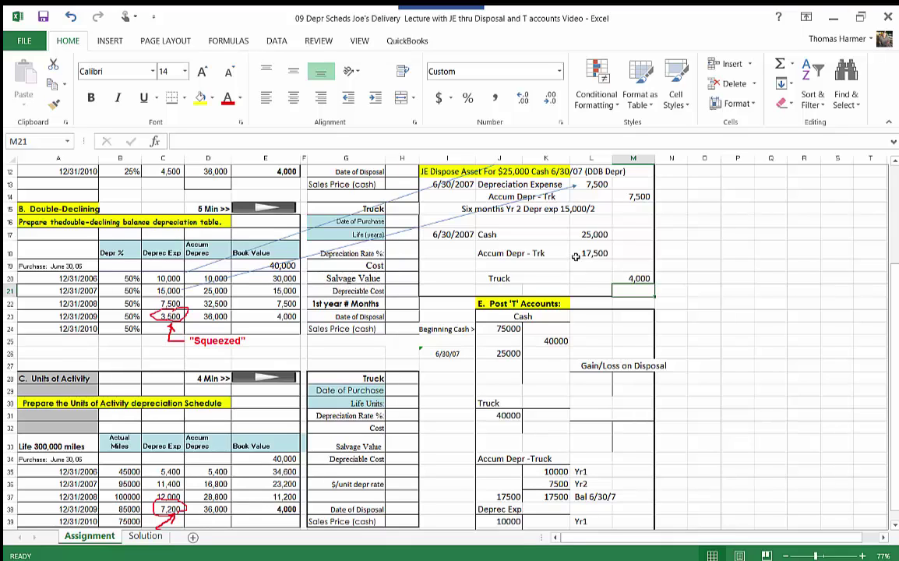
Correct the disposal entry's Truck credit to 40,000 and post a 40000 credit dated 6/30/07 to the Truck T account.
{"action": "key", "text": "ctrl+z"}
{"action": "key", "text": "ctrl+z"}
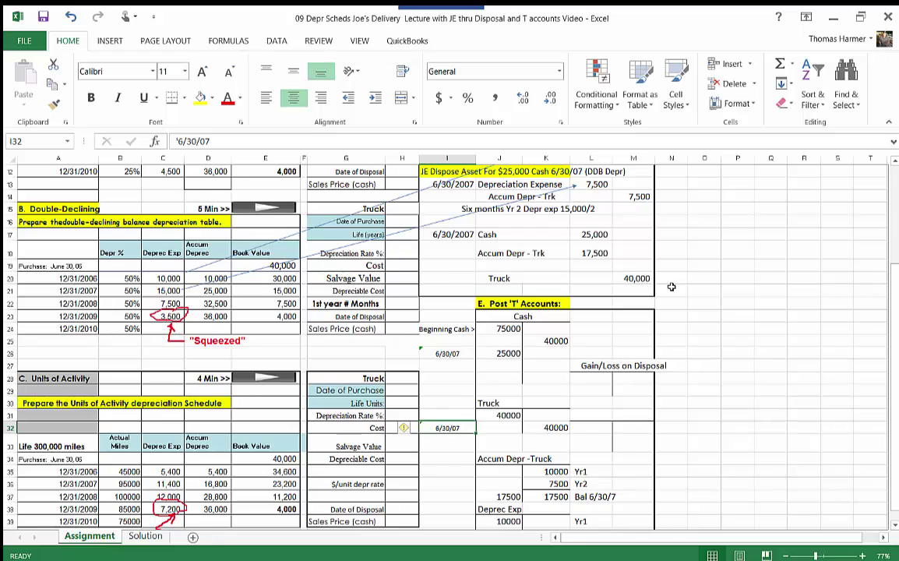
Add an indented Gain on Disposal trk line to the disposal entry in row 19 with a credit of 2500.
{"action": "left_click", "coordinate": [630, 264]}
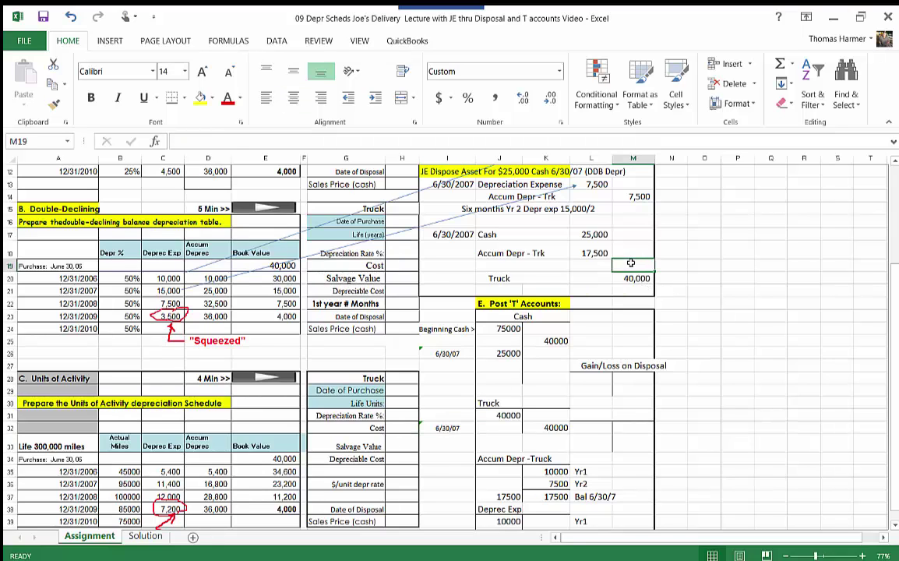
{"action": "type", "text": "2500"}
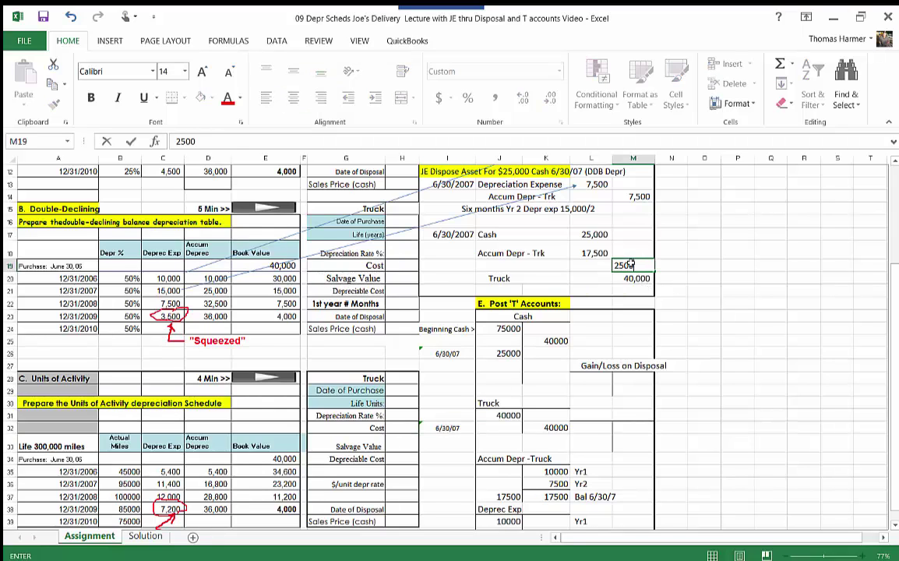
{"action": "key", "text": "Return"}
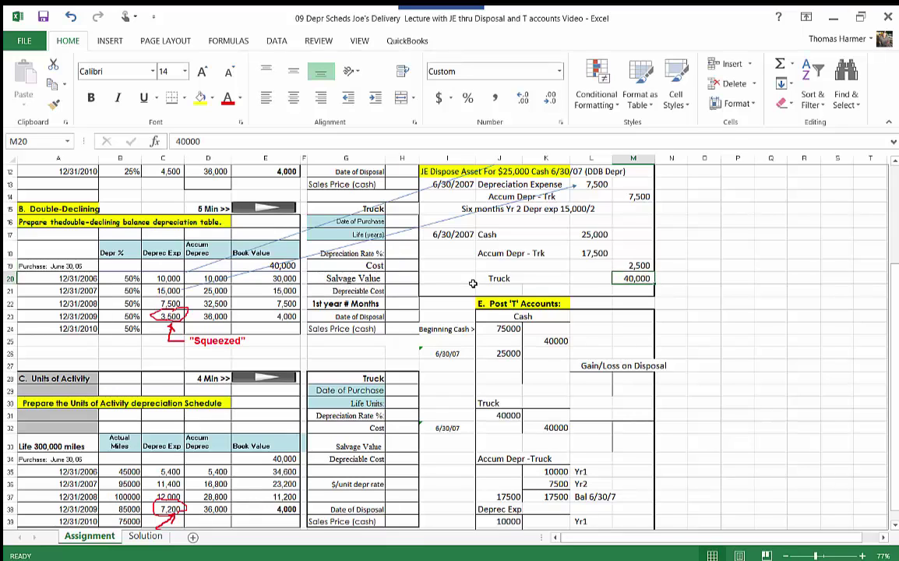
{"action": "left_click", "coordinate": [501, 263]}
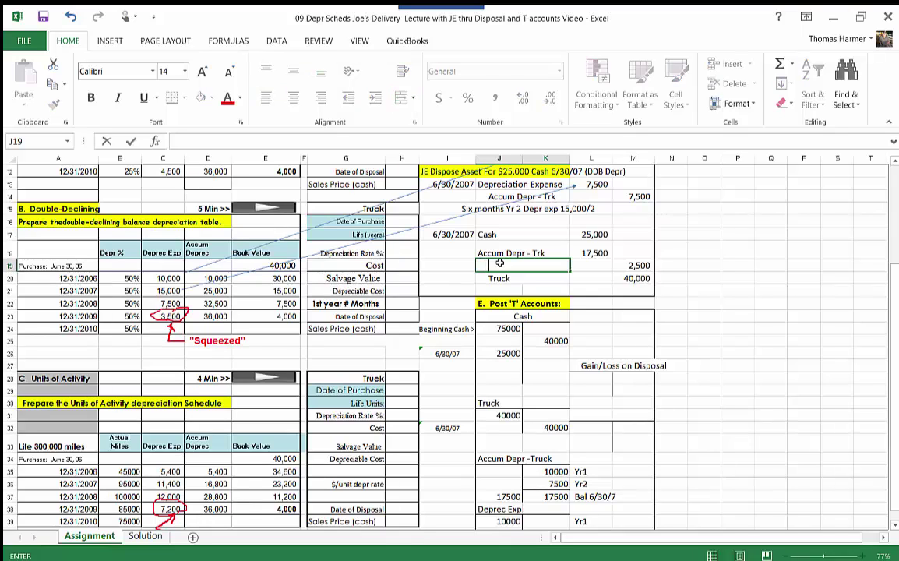
{"action": "type", "text": "Gain on Disposal trk"}
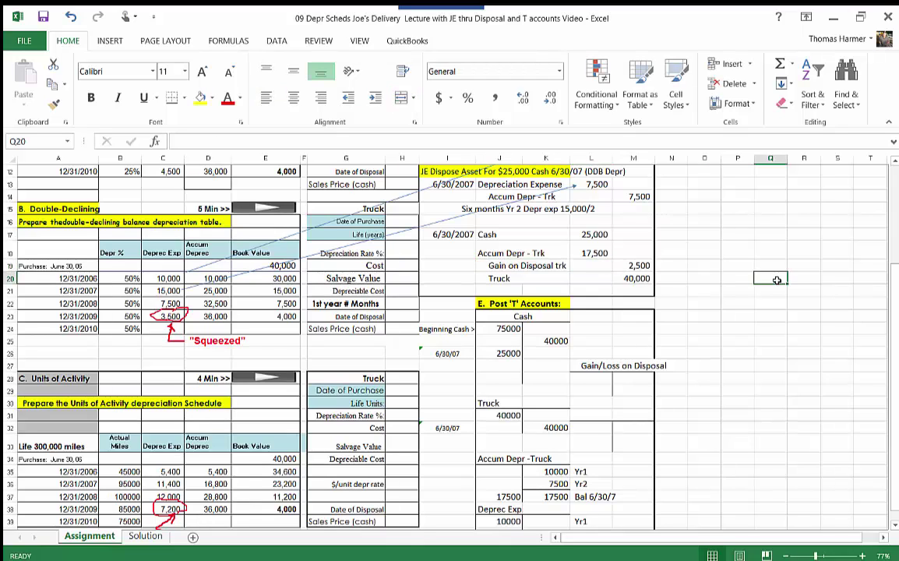
{"action": "left_click", "coordinate": [771, 278]}
Post the 2500 credit to the Gain/Loss on Disposal T account and date it 6/30/07.
{"action": "scroll", "coordinate": [752, 377], "scroll_direction": "down", "scroll_amount": 1}
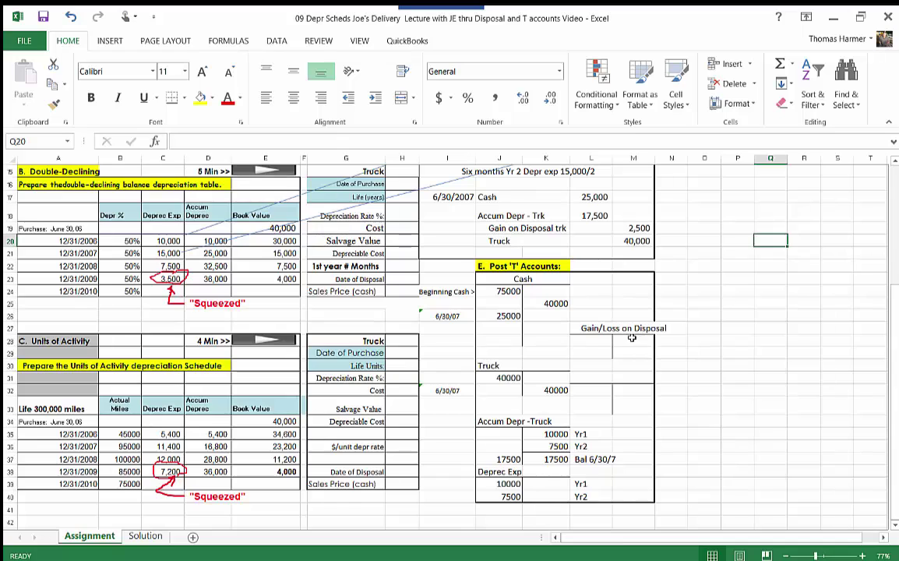
{"action": "left_click", "coordinate": [628, 341]}
{"action": "type", "text": "2500"}
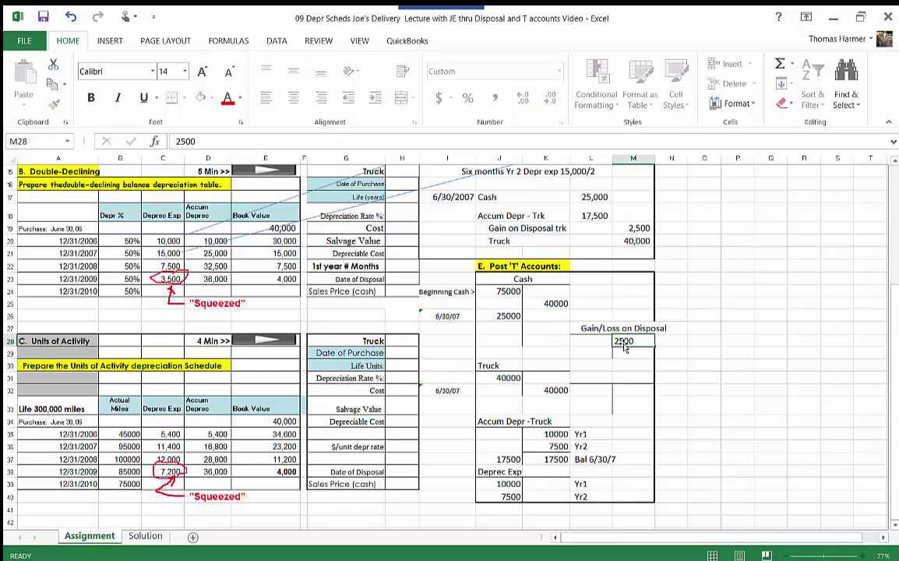
{"action": "key", "text": "Return"}
{"action": "left_click", "coordinate": [437, 316]}
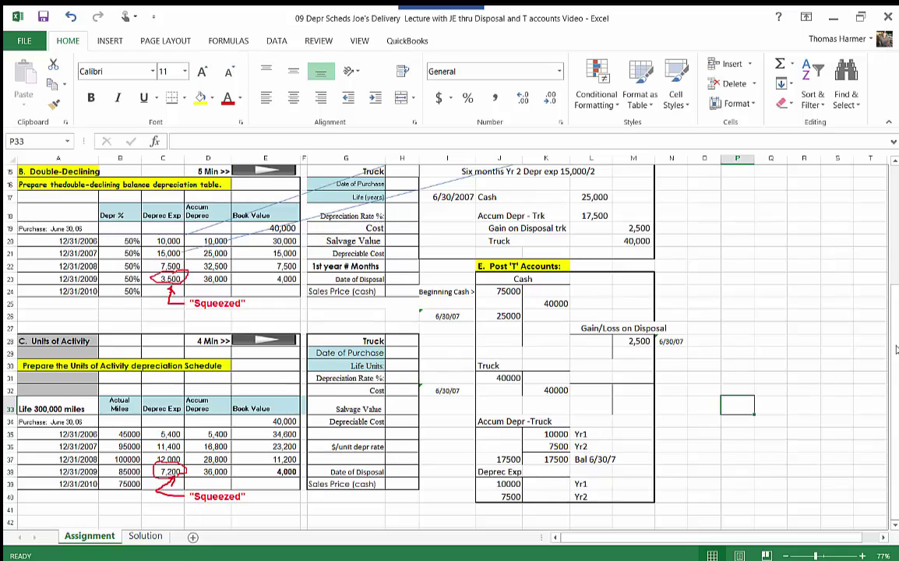
Add the explanation Disposal of Truck below the disposal entry and date the 17500 Accum Depr -Truck debit 6/30/07.
{"action": "left_click_drag", "start_coordinate": [896, 351], "coordinate": [896, 351]}
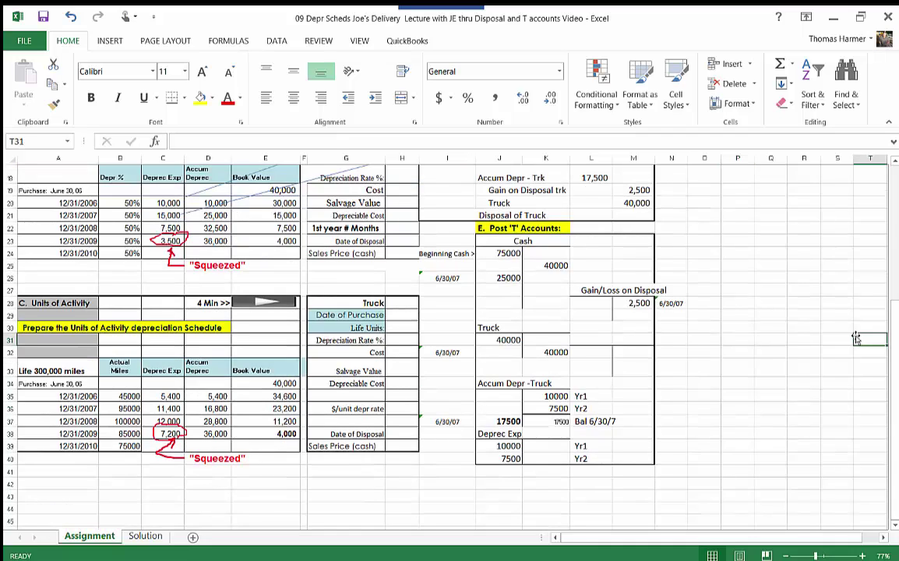
{"action": "scroll", "coordinate": [857, 337], "scroll_direction": "up", "scroll_amount": 4}
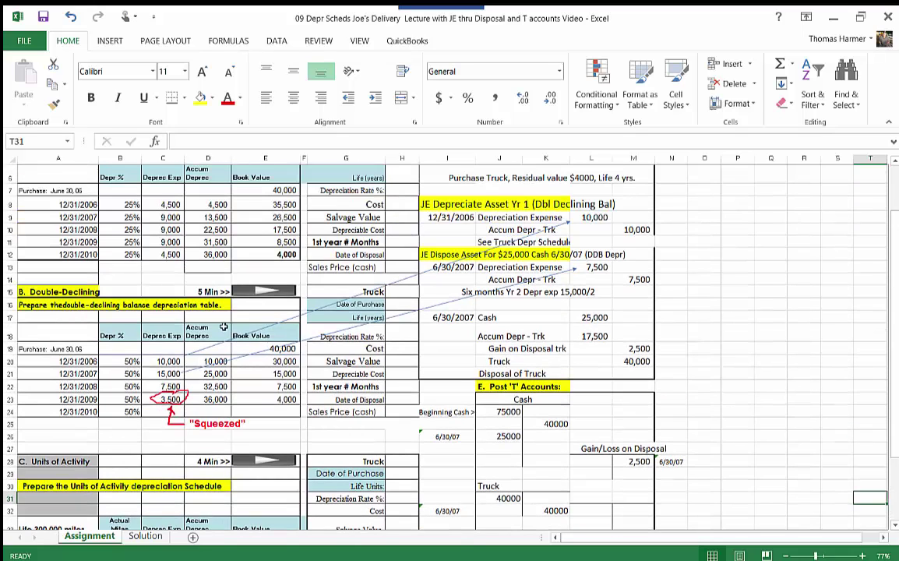